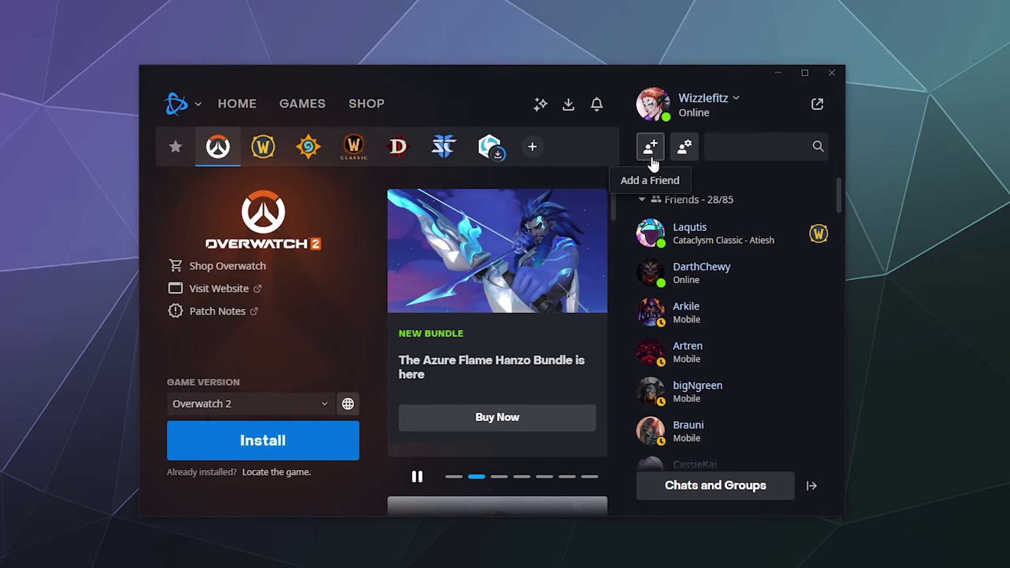
Show the account's BattleTag, status options and profile options, and close them without changing anything
{"action": "left_click", "coordinate": [726, 109]}
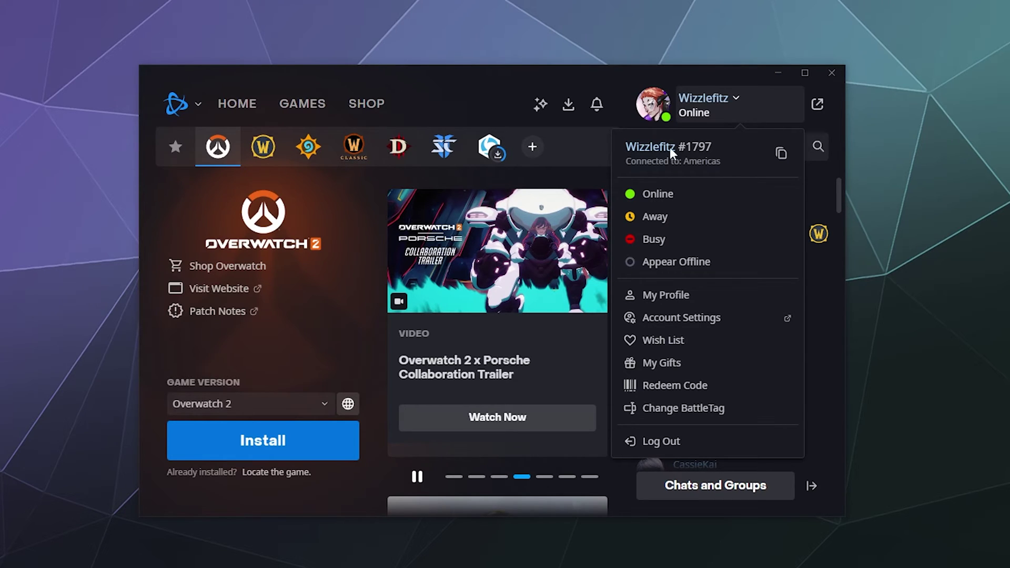
{"action": "left_click", "coordinate": [737, 115]}
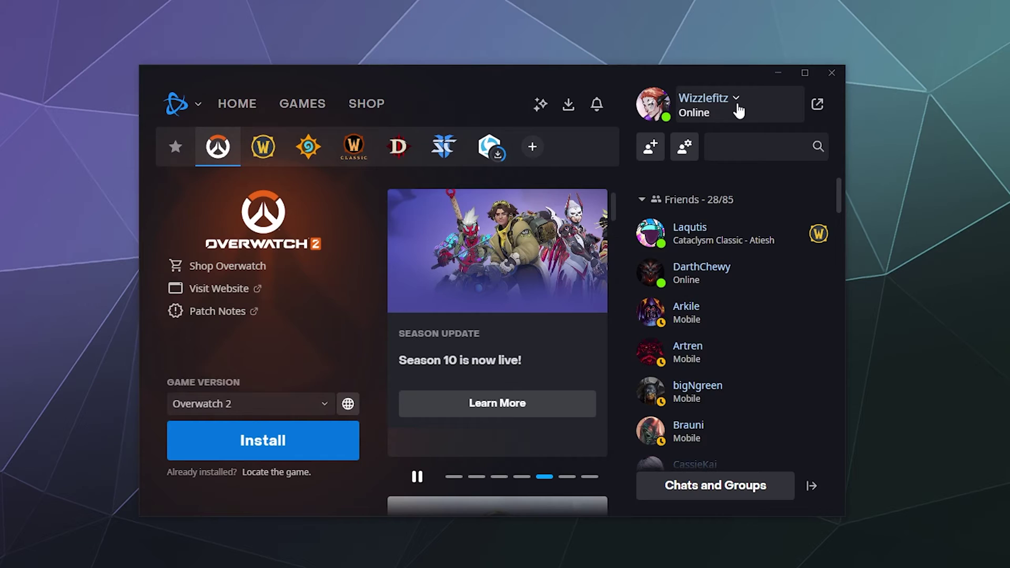
{"action": "left_click", "coordinate": [739, 111]}
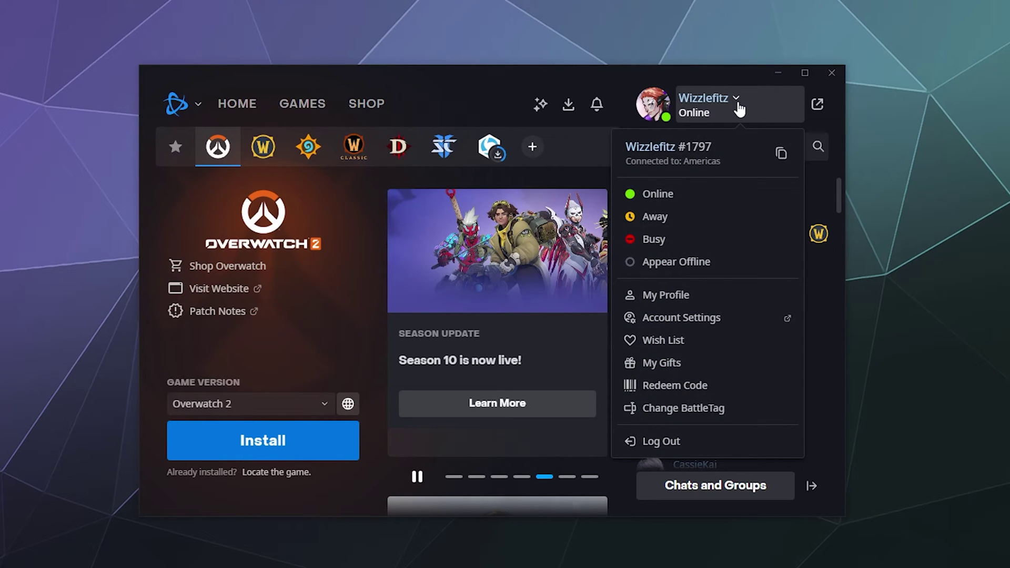
{"action": "left_click", "coordinate": [740, 110]}
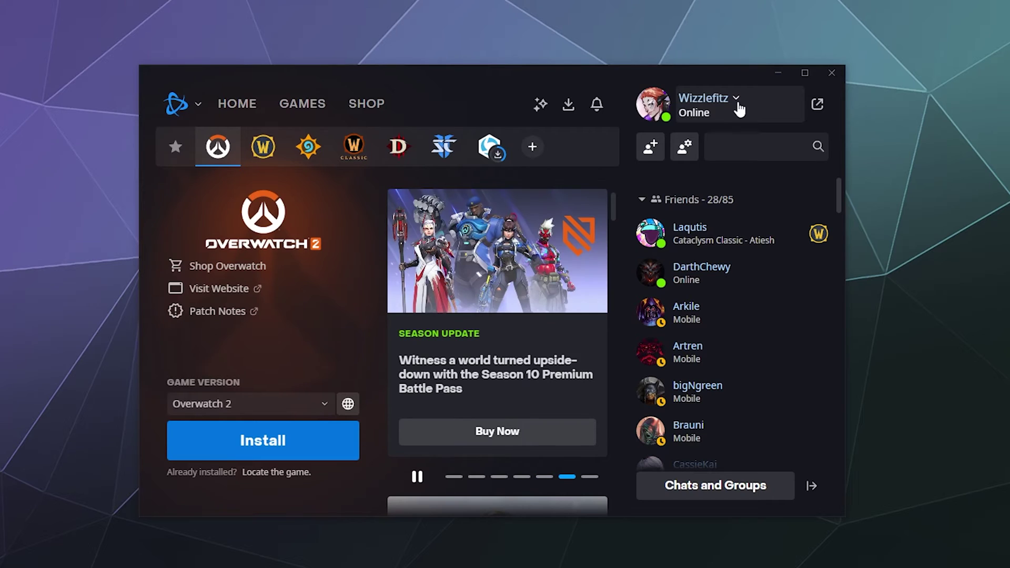
Examine the Friends of Friends suggestions in the Add a Friend window, checking the mutual friends of several suggested players
{"action": "left_click", "coordinate": [650, 147]}
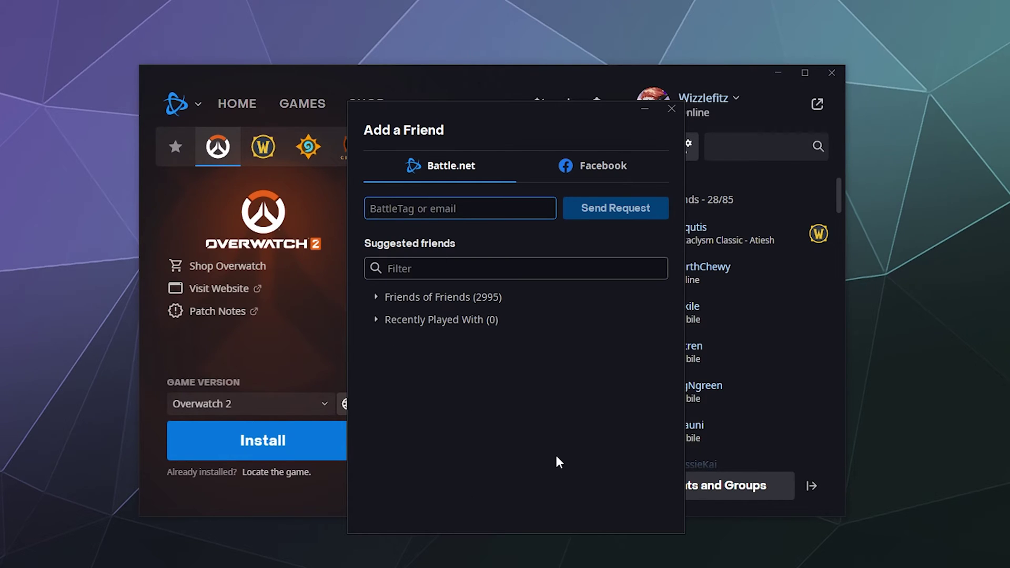
{"action": "left_click", "coordinate": [671, 109]}
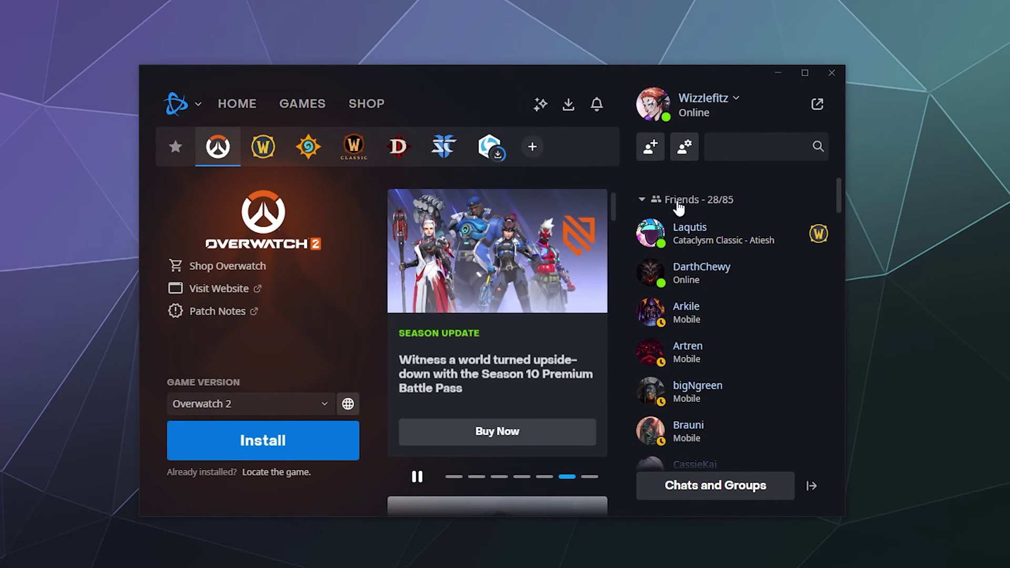
{"action": "left_click", "coordinate": [651, 150]}
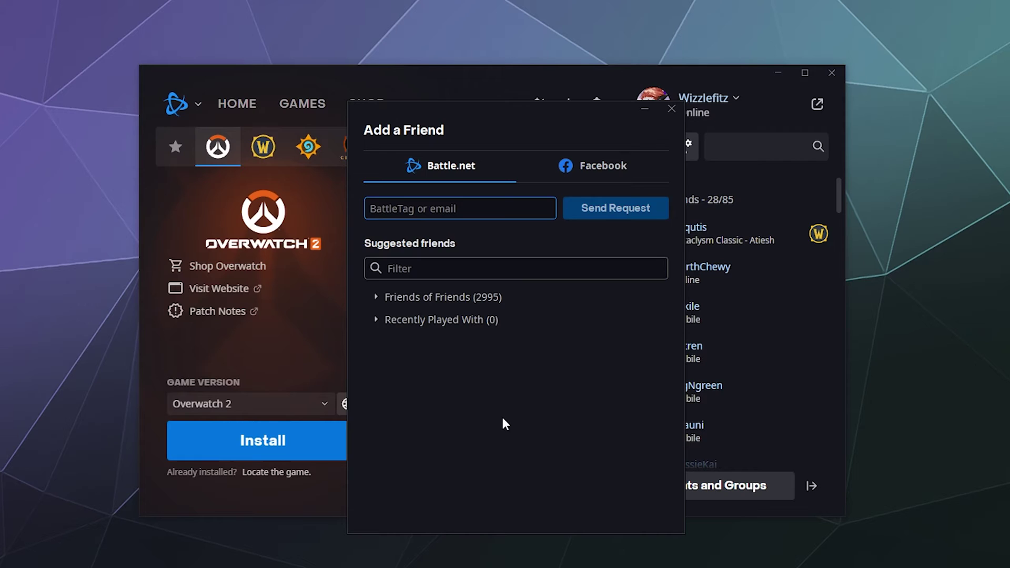
{"action": "left_click", "coordinate": [377, 321]}
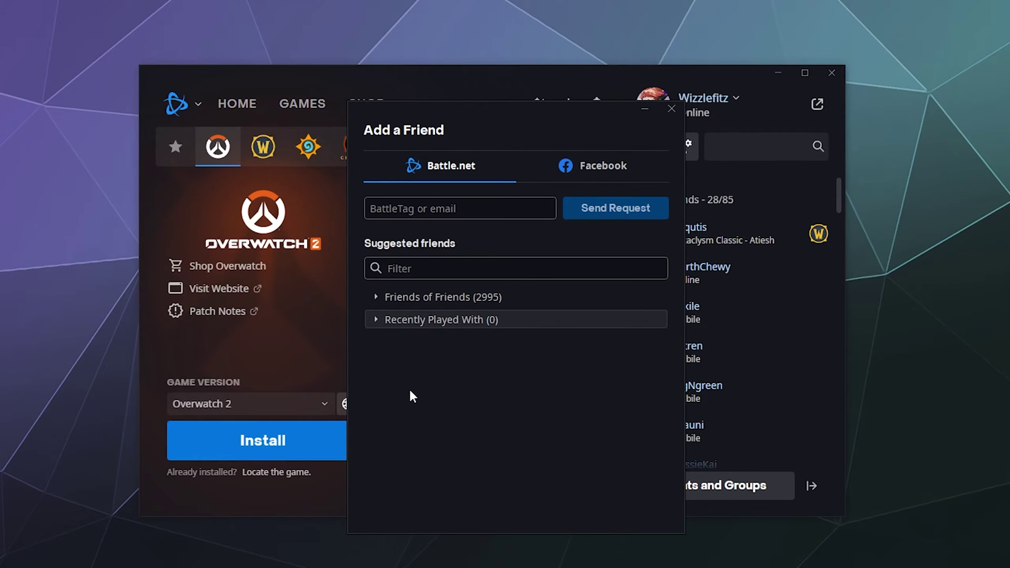
{"action": "left_click", "coordinate": [379, 297]}
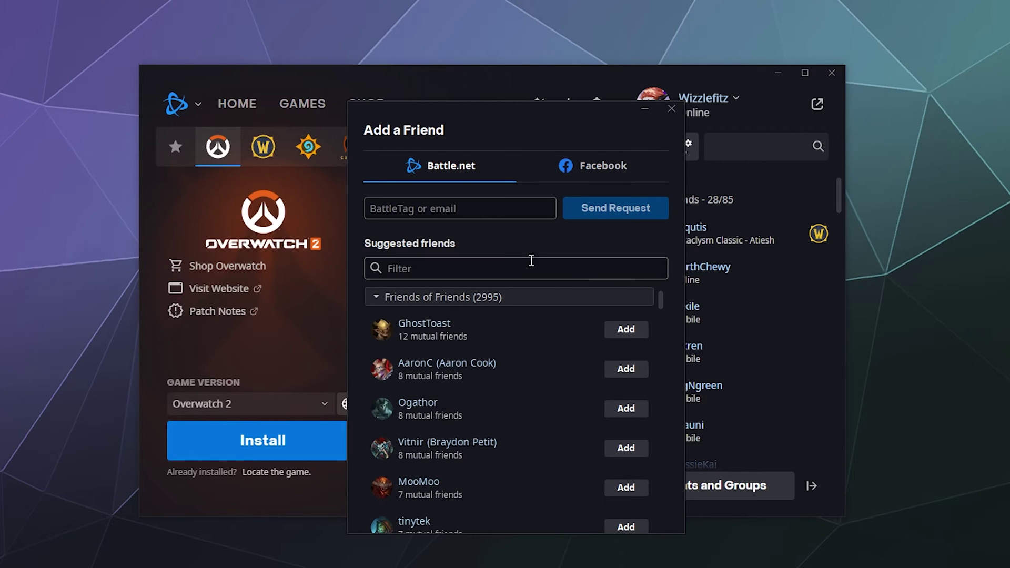
{"action": "mouse_move", "coordinate": [447, 333]}
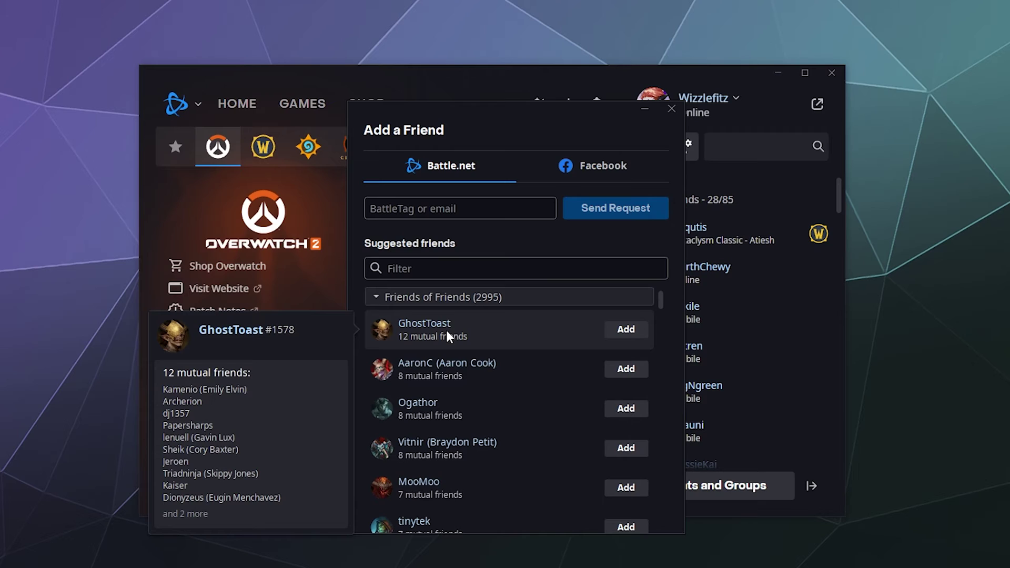
{"action": "mouse_move", "coordinate": [446, 361]}
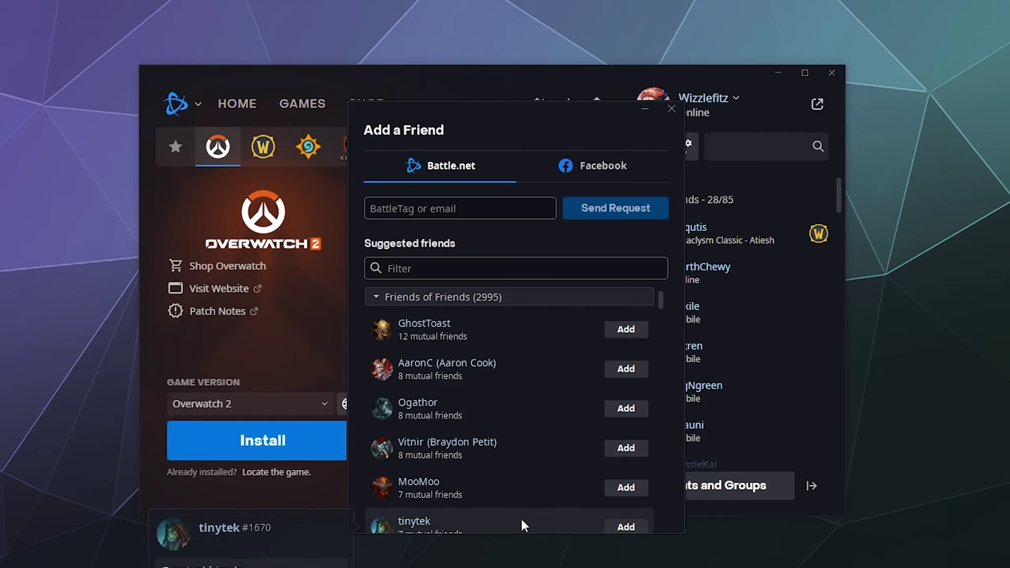
{"action": "mouse_move", "coordinate": [491, 414]}
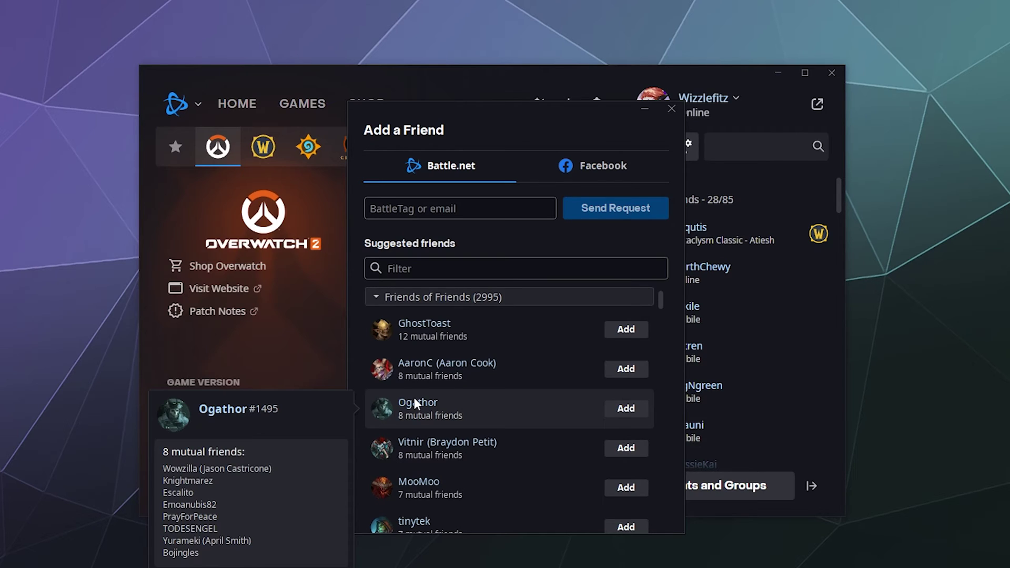
{"action": "mouse_move", "coordinate": [419, 456]}
{"action": "mouse_move", "coordinate": [479, 483]}
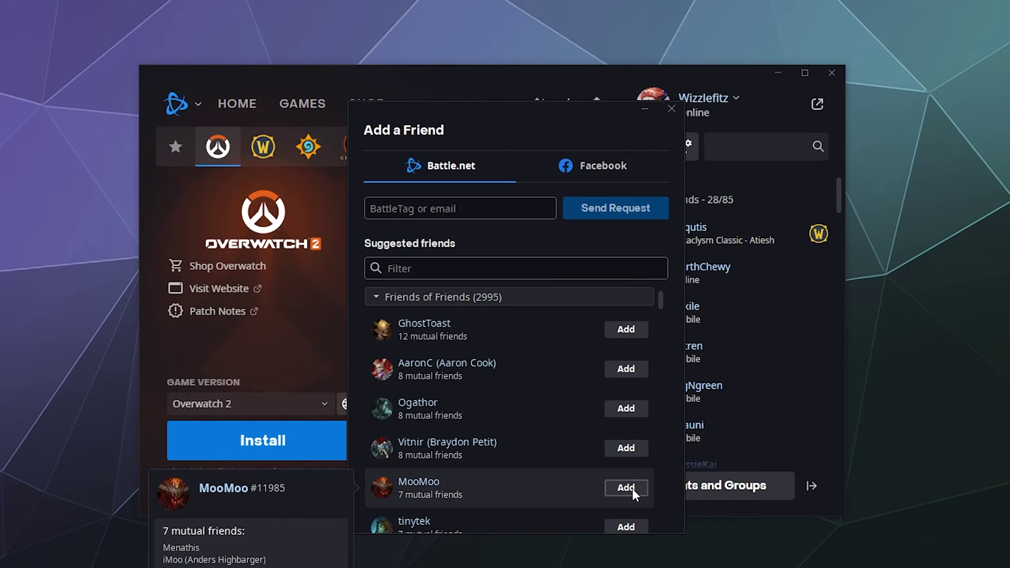
Collapse Friends of Friends, look at the Recently Played With suggestions and close the Add a Friend window
{"action": "left_click", "coordinate": [380, 298]}
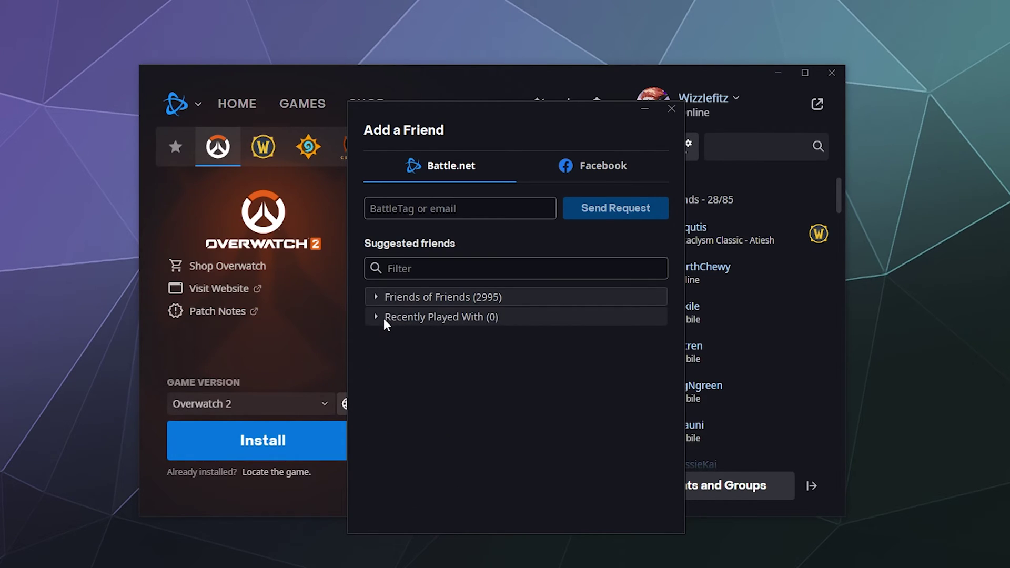
{"action": "left_click", "coordinate": [377, 317]}
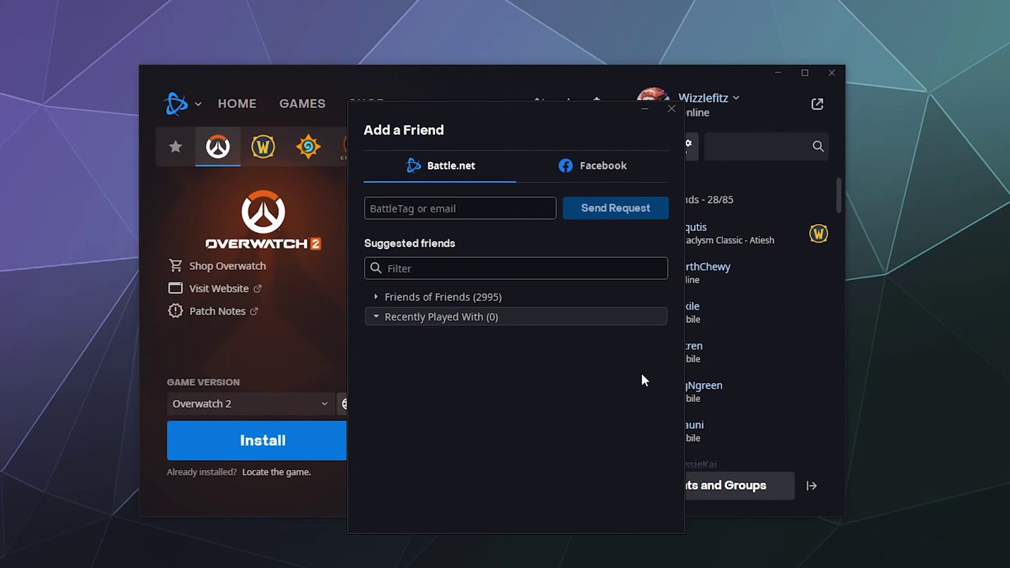
{"action": "left_click", "coordinate": [671, 109]}
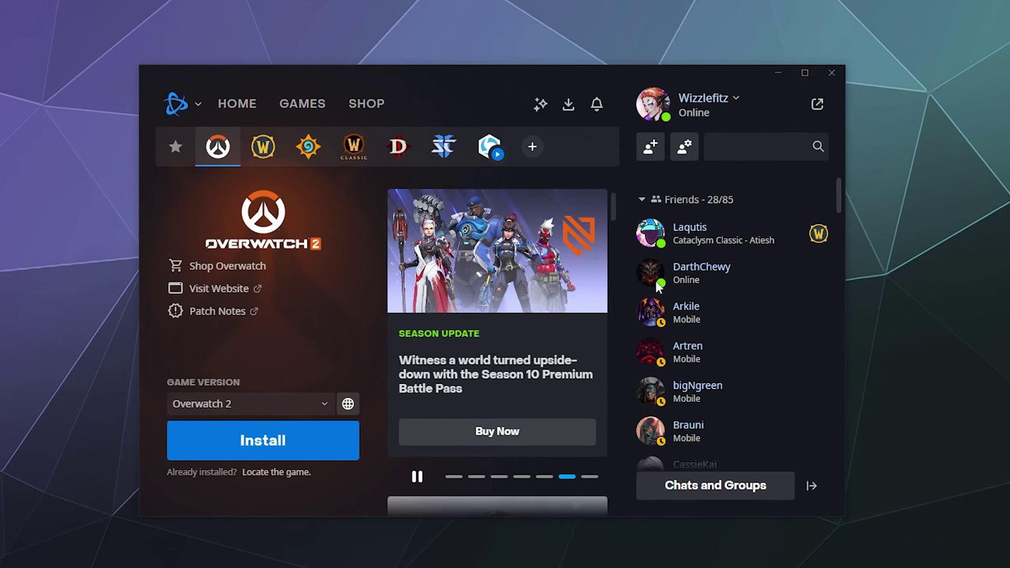
Review several friends' status details and the actions available for individual friends, such as Remove Friend, without choosing any
{"action": "mouse_move", "coordinate": [818, 352]}
{"action": "mouse_move", "coordinate": [769, 296]}
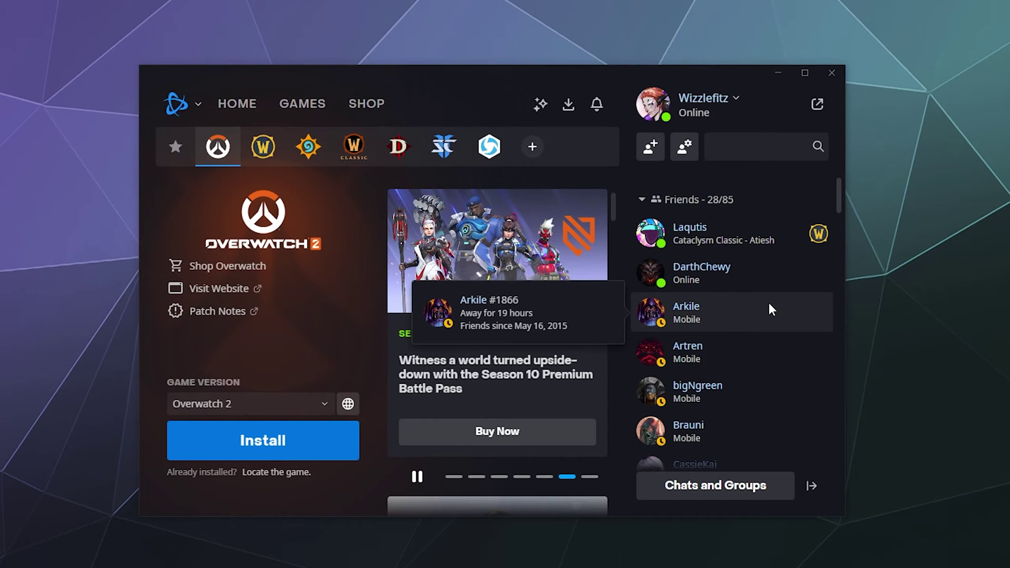
{"action": "mouse_move", "coordinate": [759, 395]}
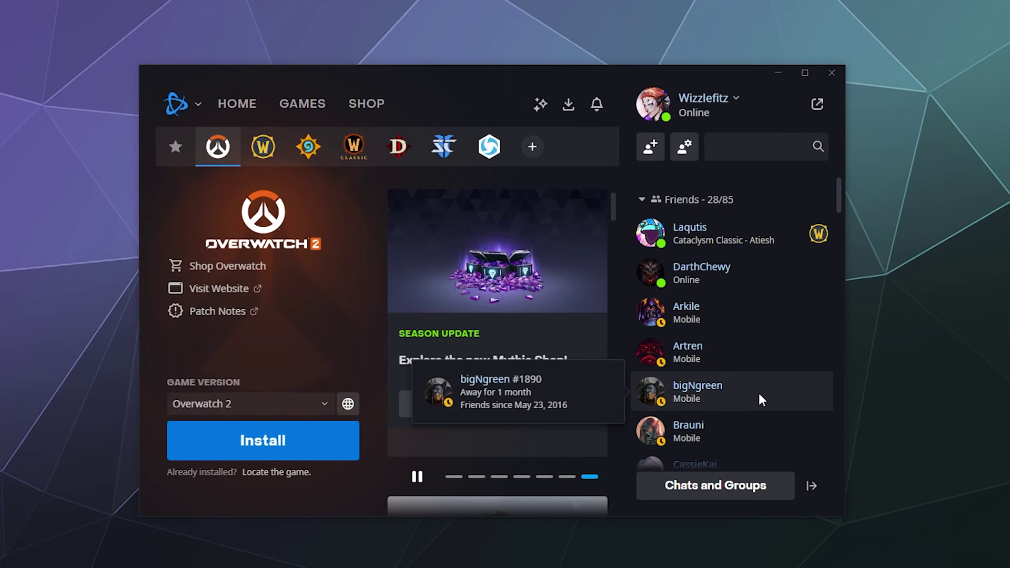
{"action": "mouse_move", "coordinate": [754, 344]}
{"action": "mouse_move", "coordinate": [752, 310]}
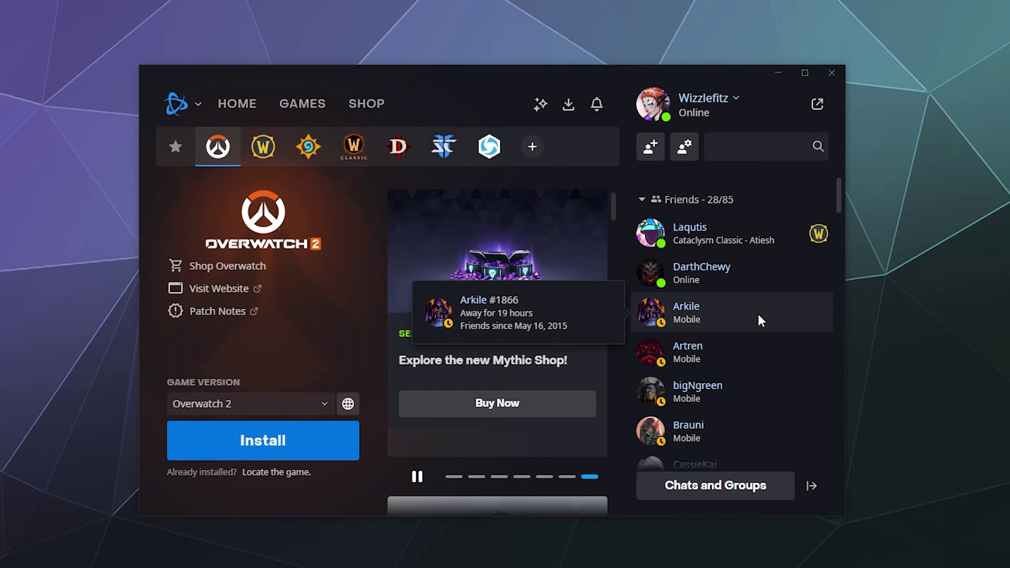
{"action": "right_click", "coordinate": [759, 313]}
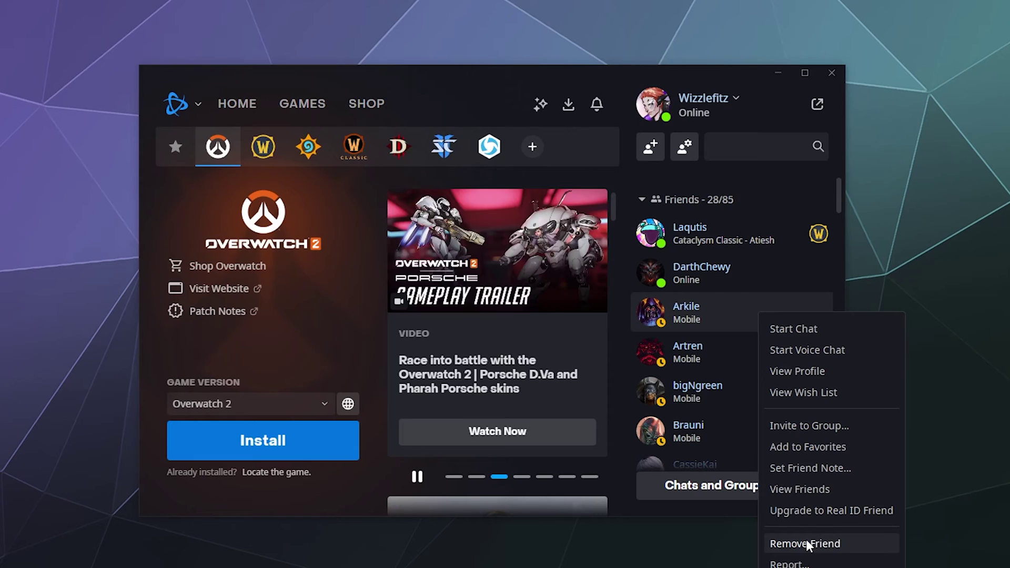
{"action": "left_click", "coordinate": [627, 374]}
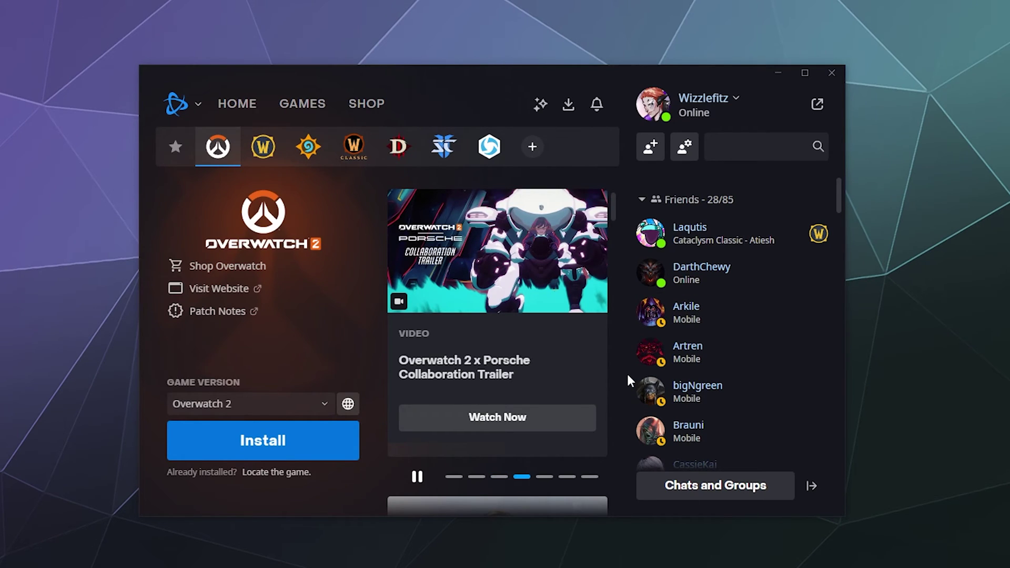
{"action": "right_click", "coordinate": [689, 265]}
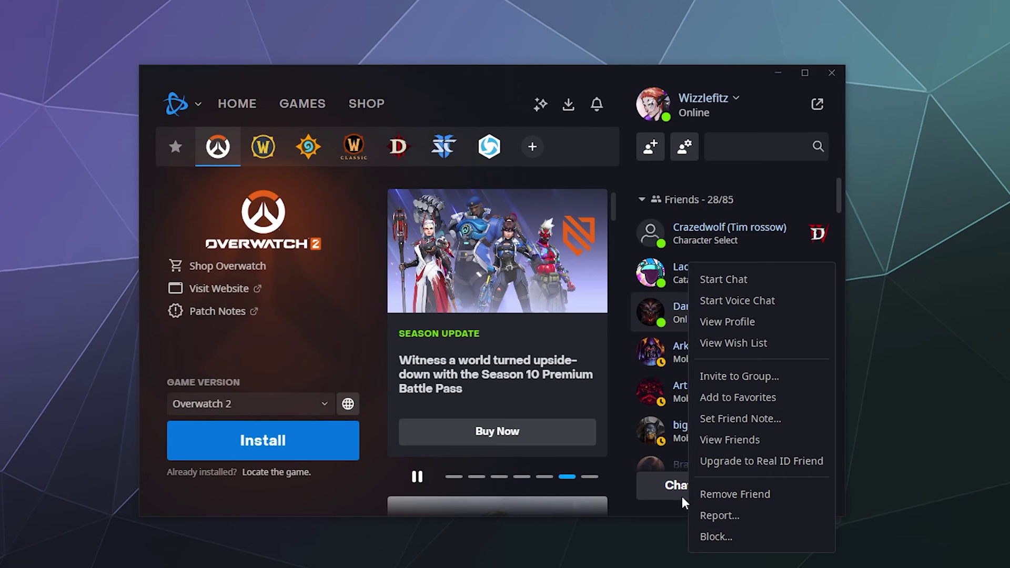
{"action": "left_click", "coordinate": [633, 437]}
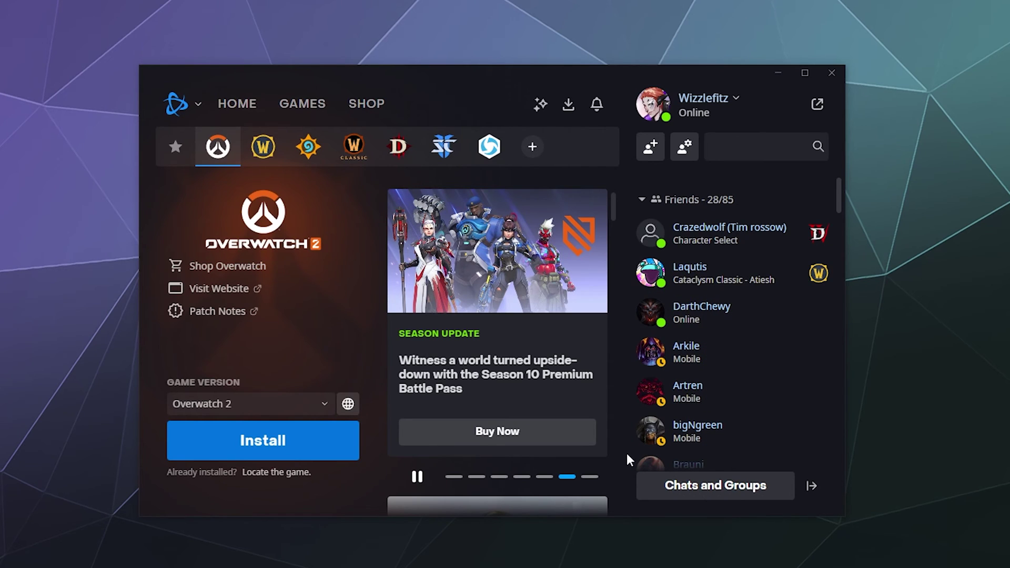
Start a private chat with the first friend shown as Mobile in the friends list and close the chat window
{"action": "mouse_move", "coordinate": [711, 245]}
{"action": "mouse_move", "coordinate": [720, 357]}
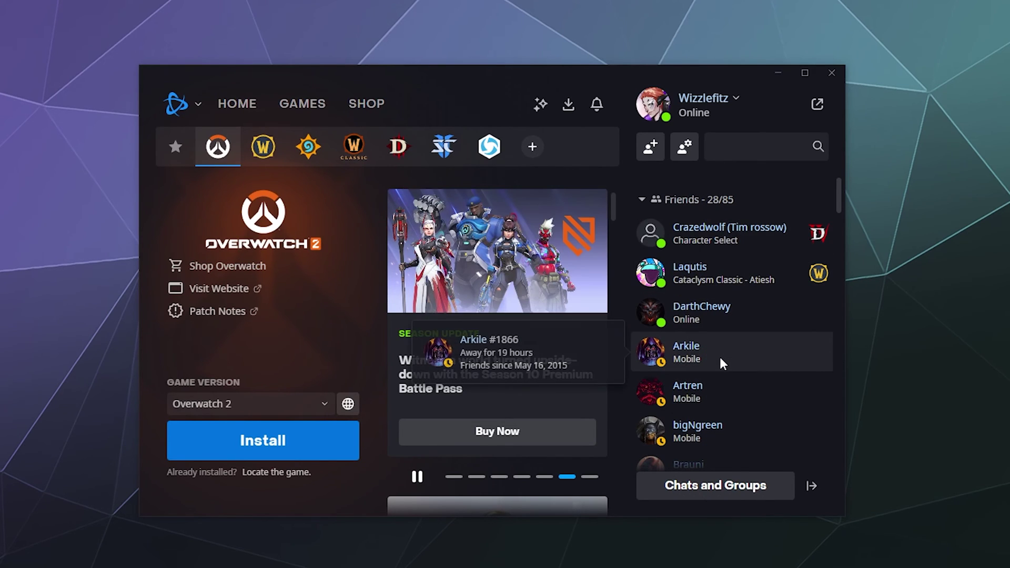
{"action": "double_click", "coordinate": [720, 358]}
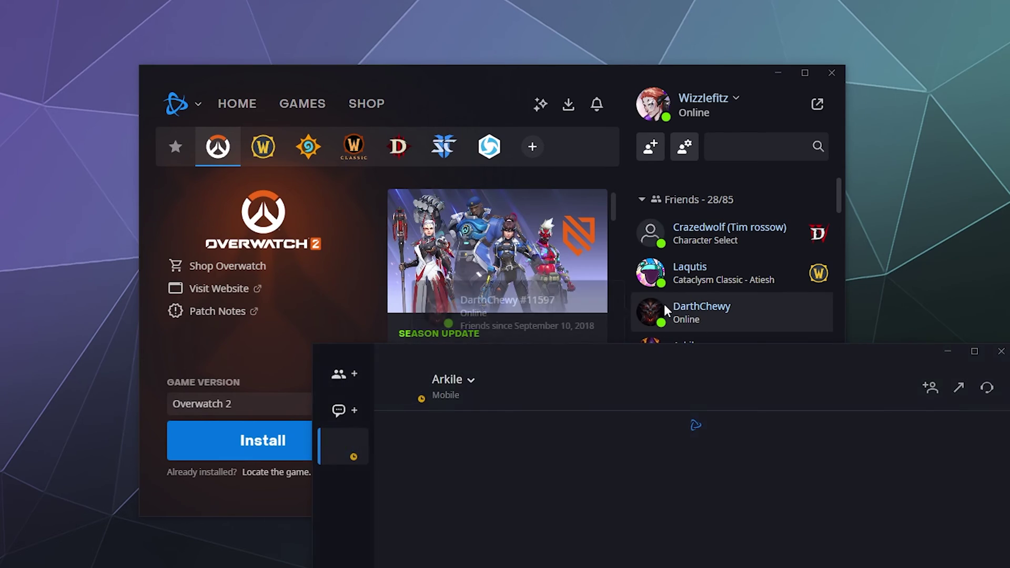
{"action": "left_click", "coordinate": [1001, 351]}
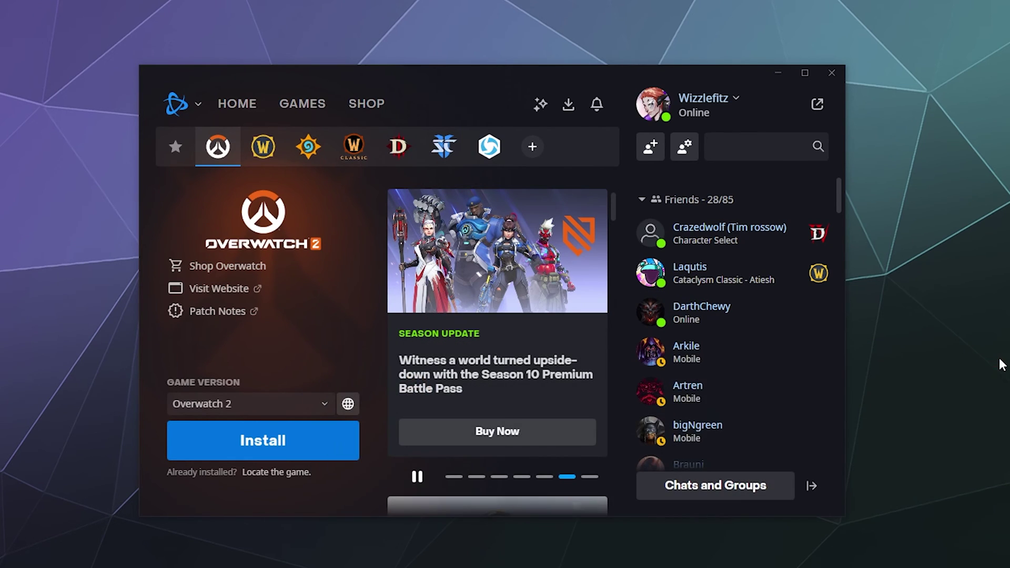
Reopen Chats and Groups, move its window up over the main window and close the friend's open chat
{"action": "left_click", "coordinate": [676, 491]}
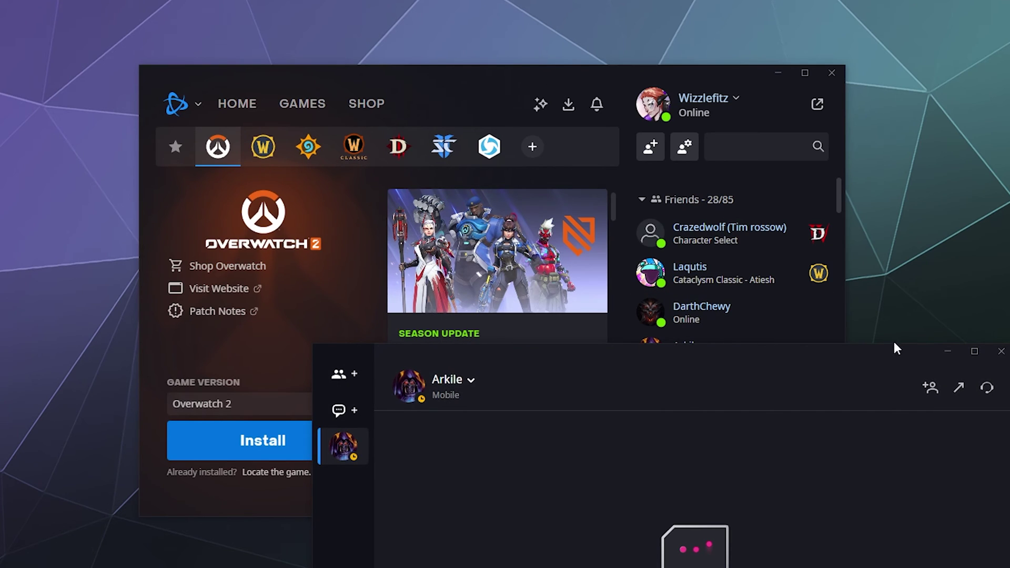
{"action": "left_click_drag", "start_coordinate": [890, 359], "coordinate": [779, 174]}
{"action": "right_click", "coordinate": [241, 264]}
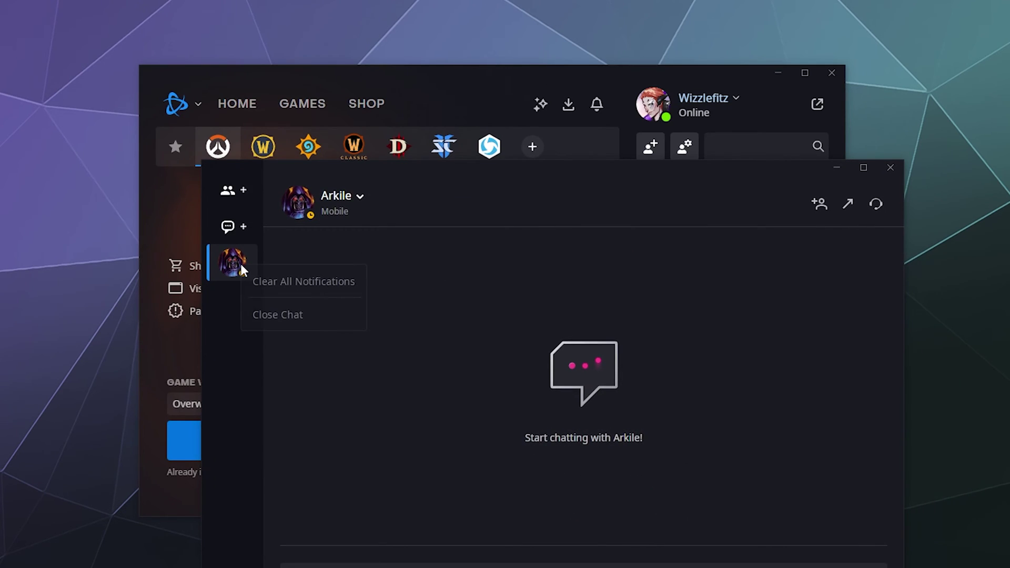
{"action": "left_click", "coordinate": [261, 313]}
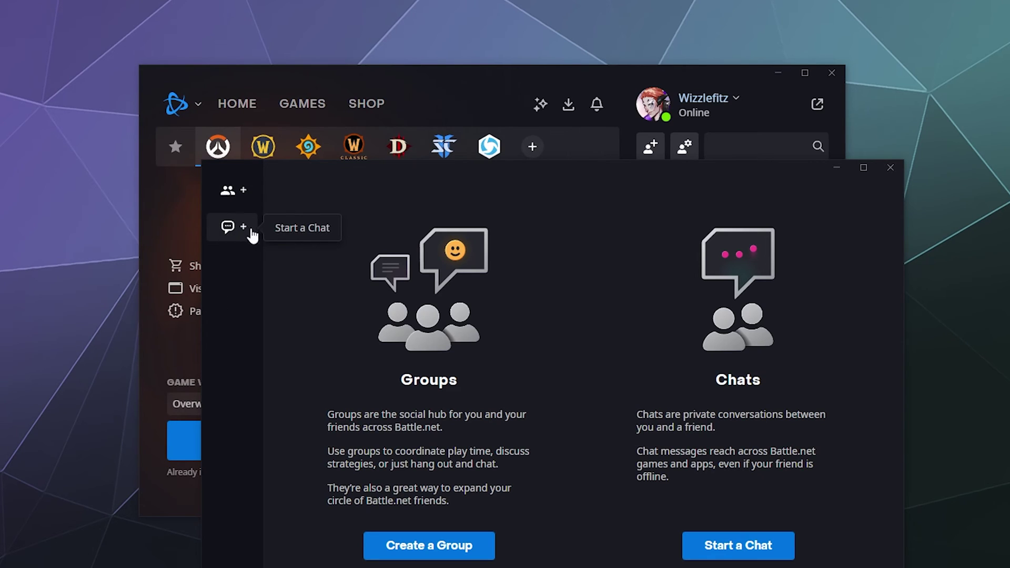
Browse the friends available for a new chat in the Start a Chat dialog and cancel it
{"action": "left_click", "coordinate": [228, 228]}
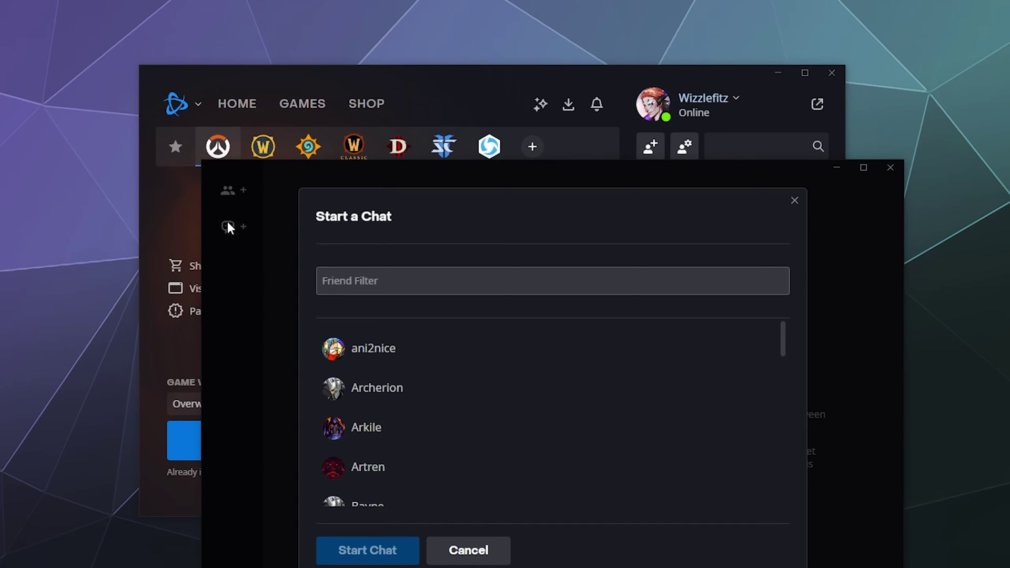
{"action": "scroll", "coordinate": [392, 384], "scroll_direction": "down", "scroll_amount": 5}
{"action": "scroll", "coordinate": [392, 384], "scroll_direction": "up", "scroll_amount": 3}
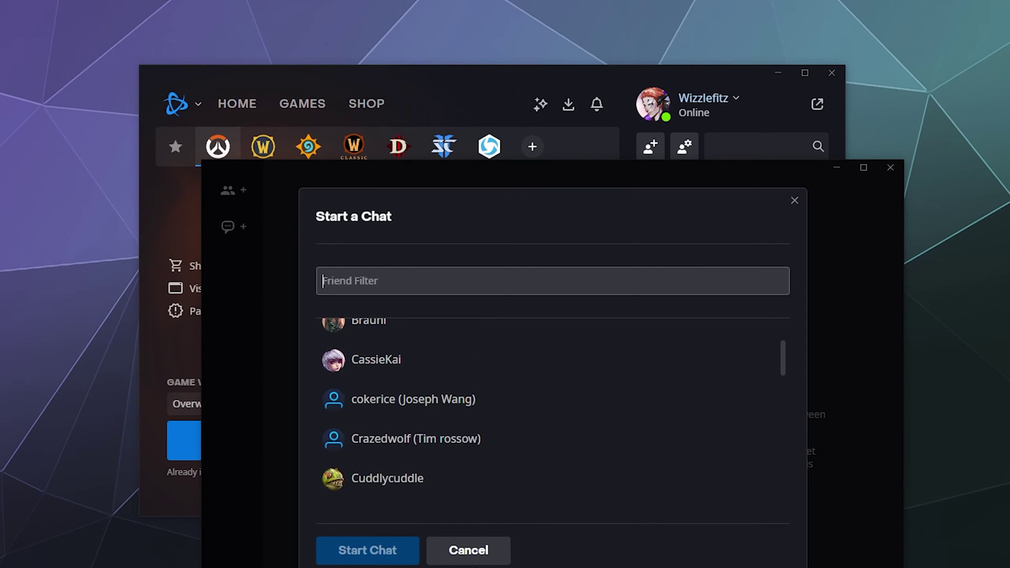
{"action": "left_click", "coordinate": [469, 550]}
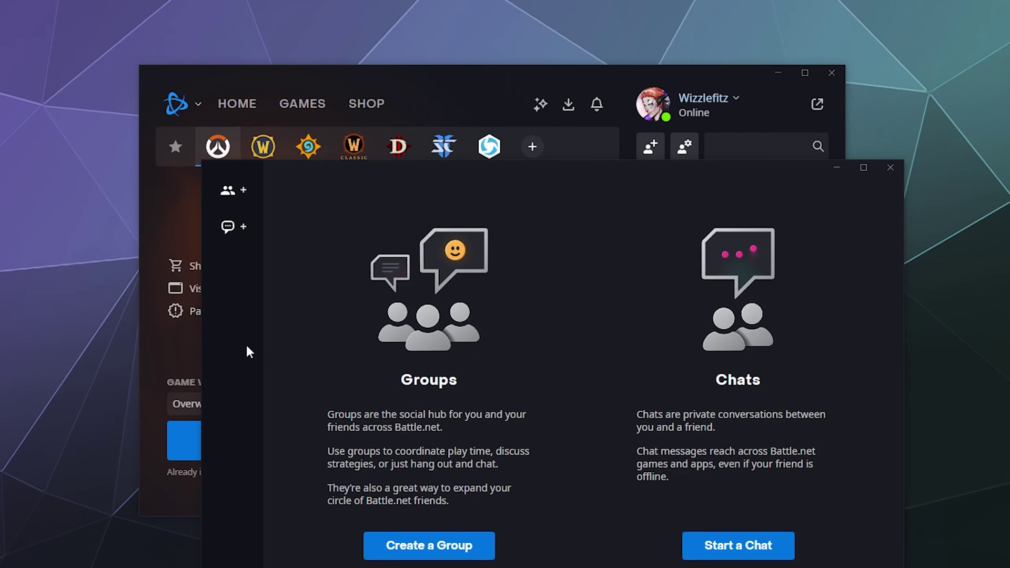
View the Create Group and Join Group forms and cancel without creating or joining a group
{"action": "left_click", "coordinate": [238, 194]}
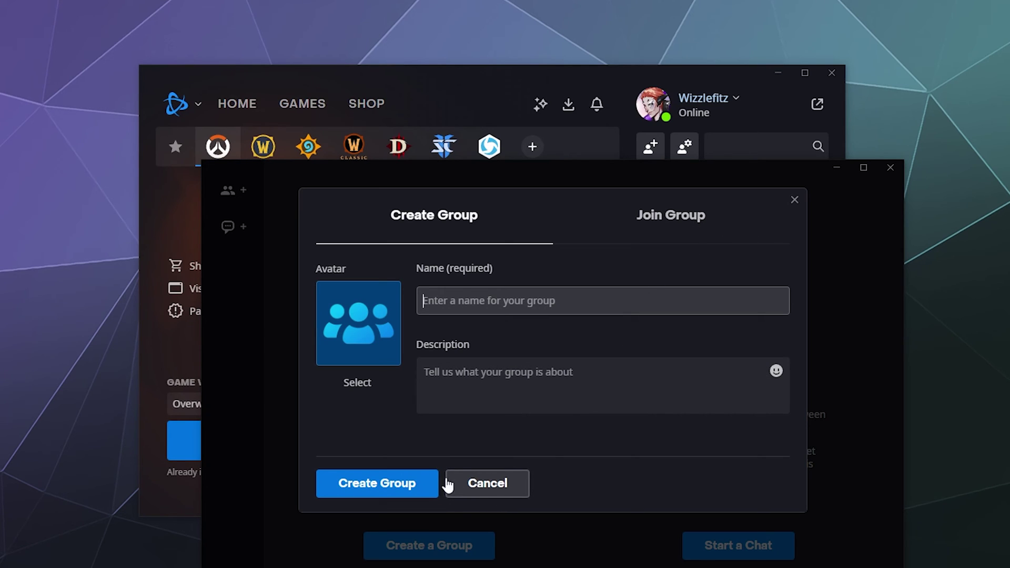
{"action": "left_click", "coordinate": [688, 225]}
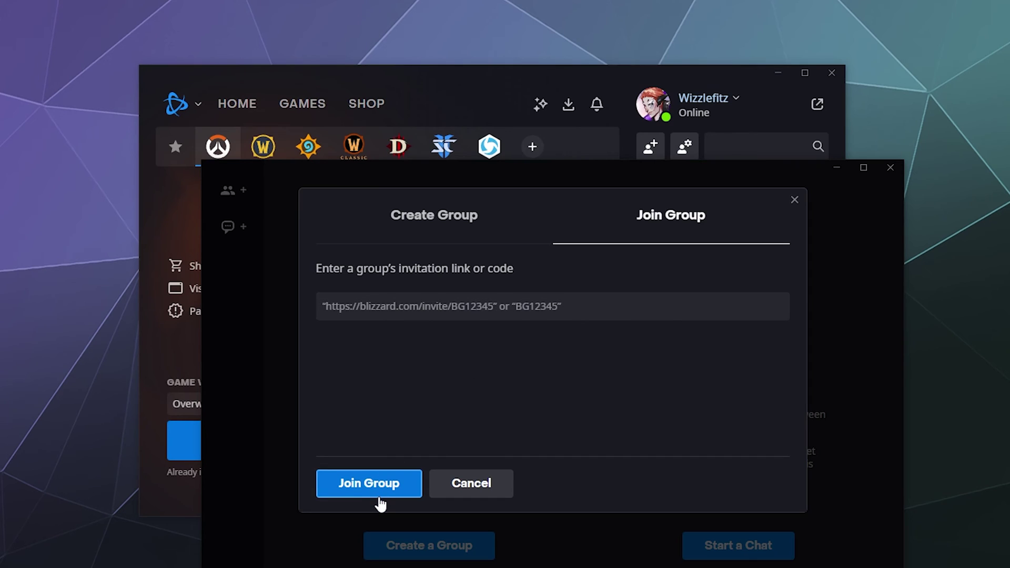
{"action": "left_click", "coordinate": [492, 492]}
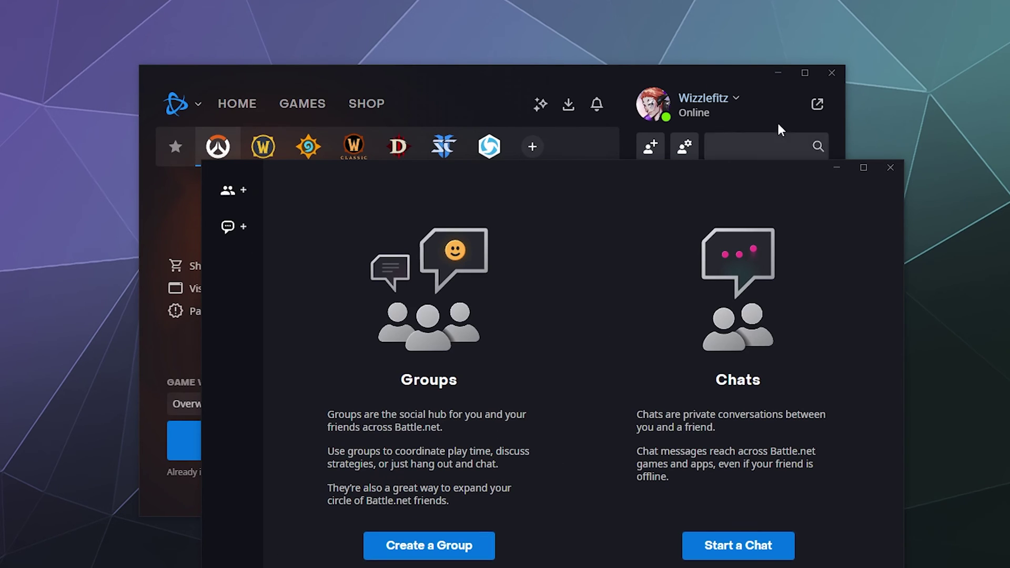
Close the Chats and Groups window and set the account's online status to Appear Offline
{"action": "left_click", "coordinate": [885, 167]}
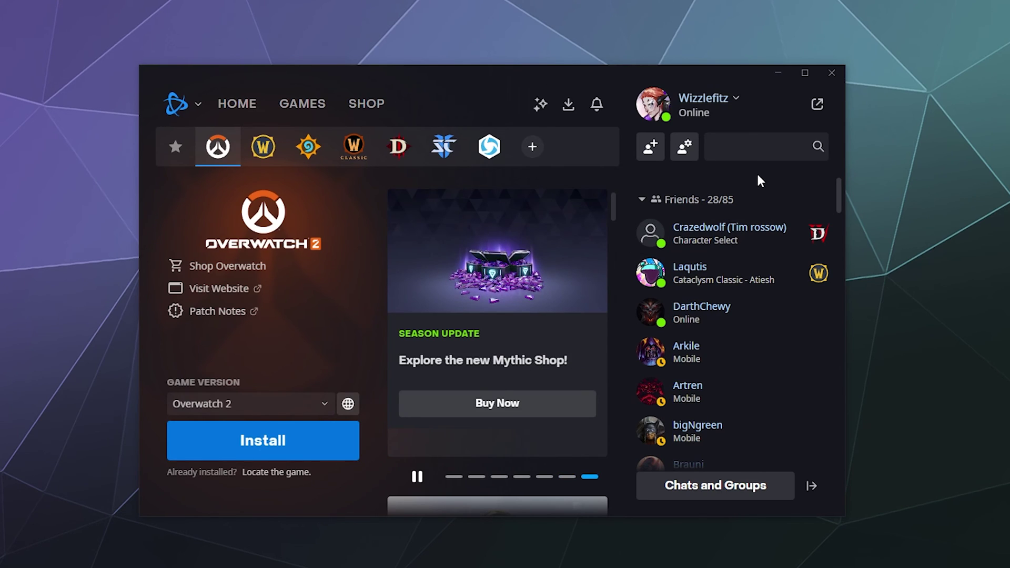
{"action": "left_click", "coordinate": [748, 103]}
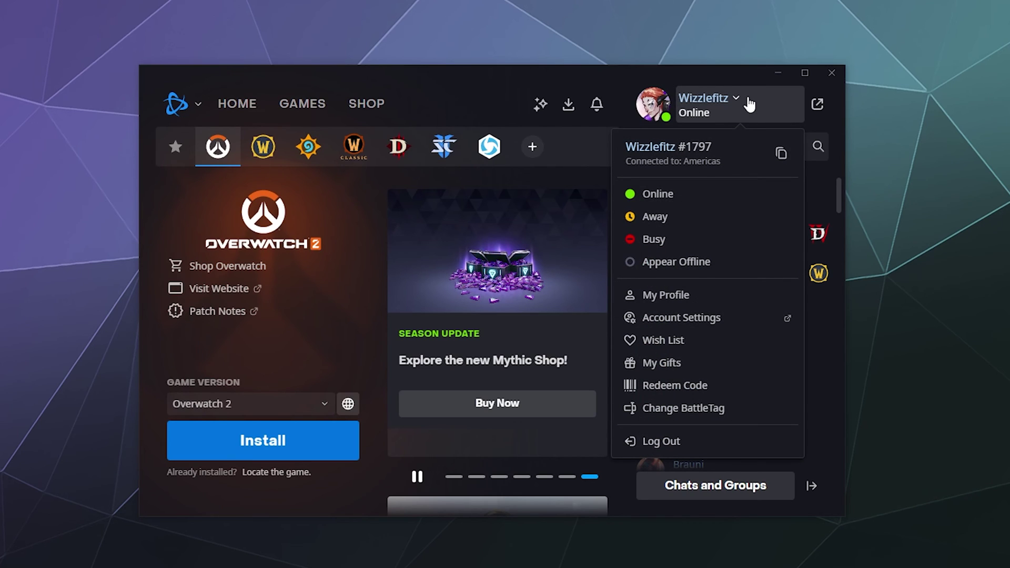
{"action": "left_click", "coordinate": [673, 261]}
{"action": "mouse_move", "coordinate": [683, 251]}
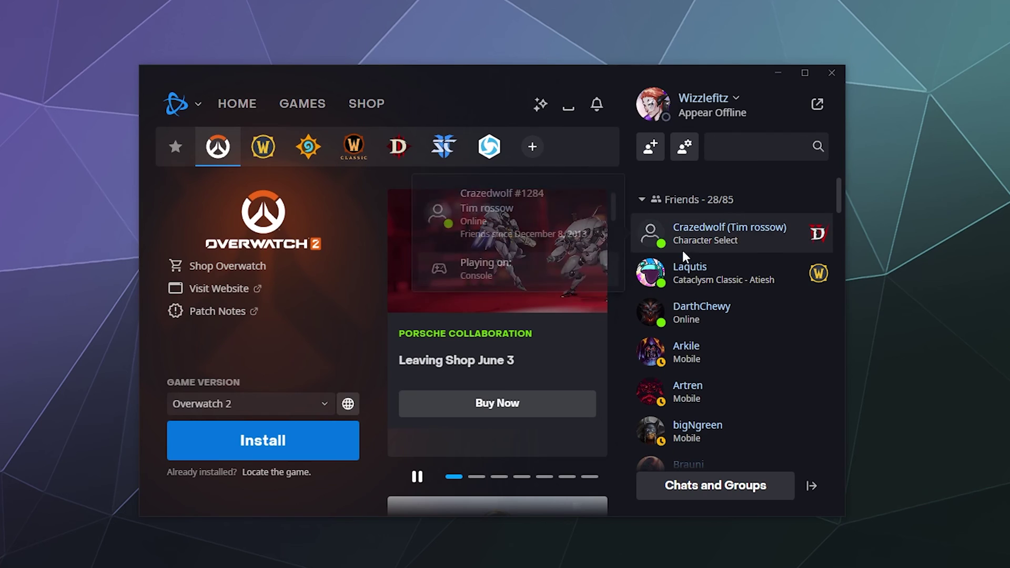
Switch the account's online status to Busy, followed by Away
{"action": "left_click", "coordinate": [734, 102]}
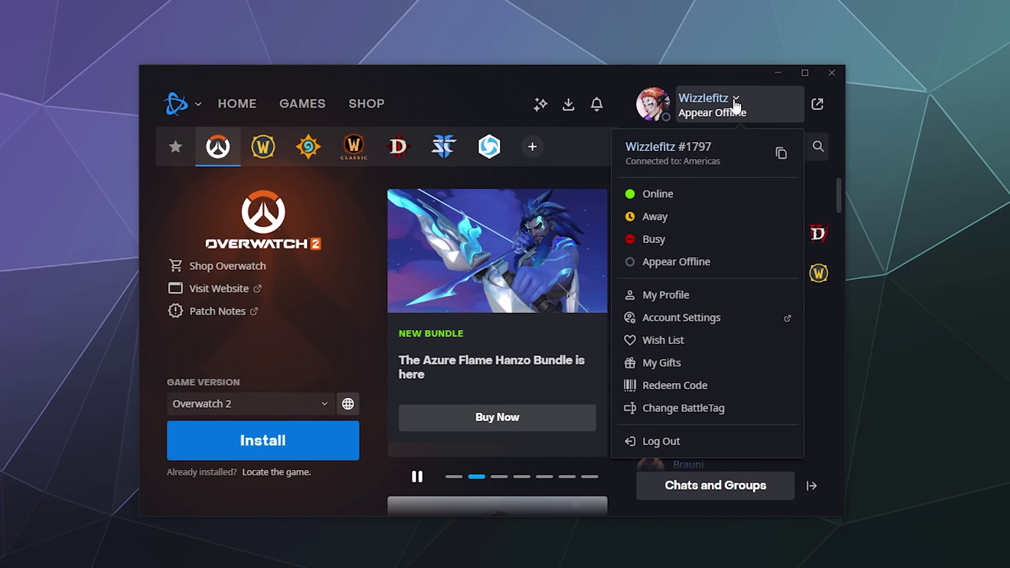
{"action": "left_click", "coordinate": [689, 245]}
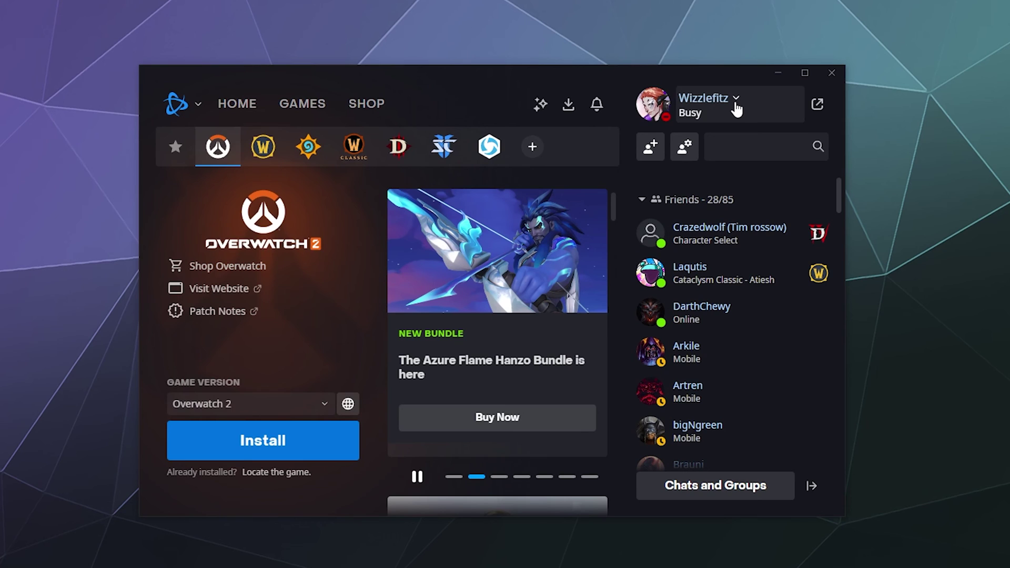
{"action": "left_click", "coordinate": [736, 108]}
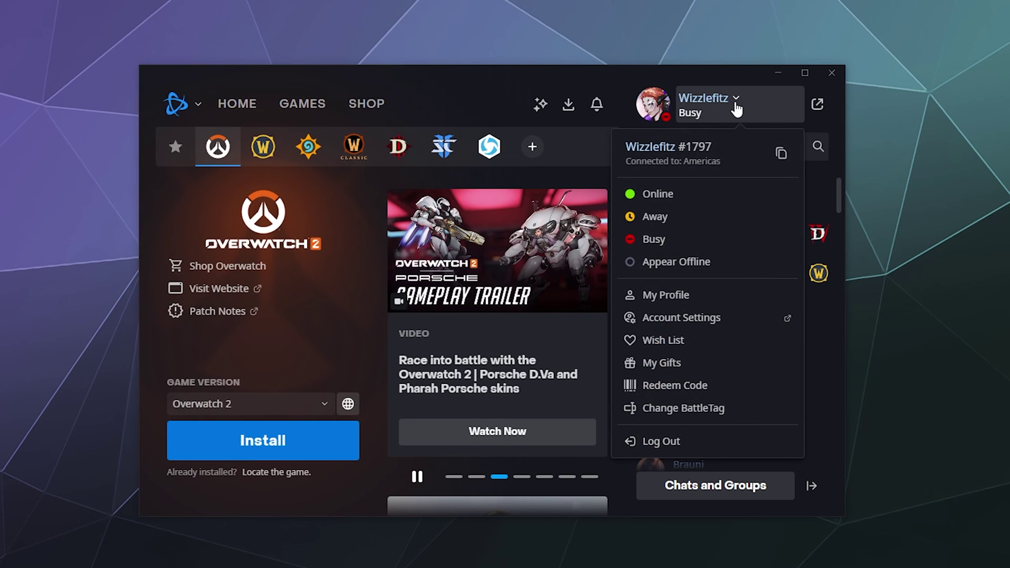
{"action": "left_click", "coordinate": [686, 228]}
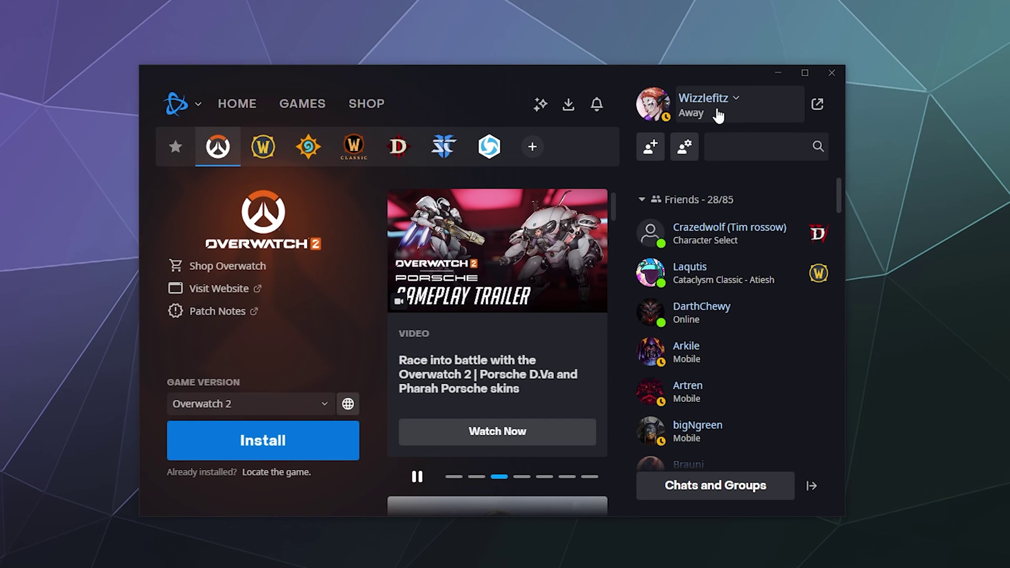
Open the Redeem a Code page from the account options
{"action": "left_click", "coordinate": [718, 115]}
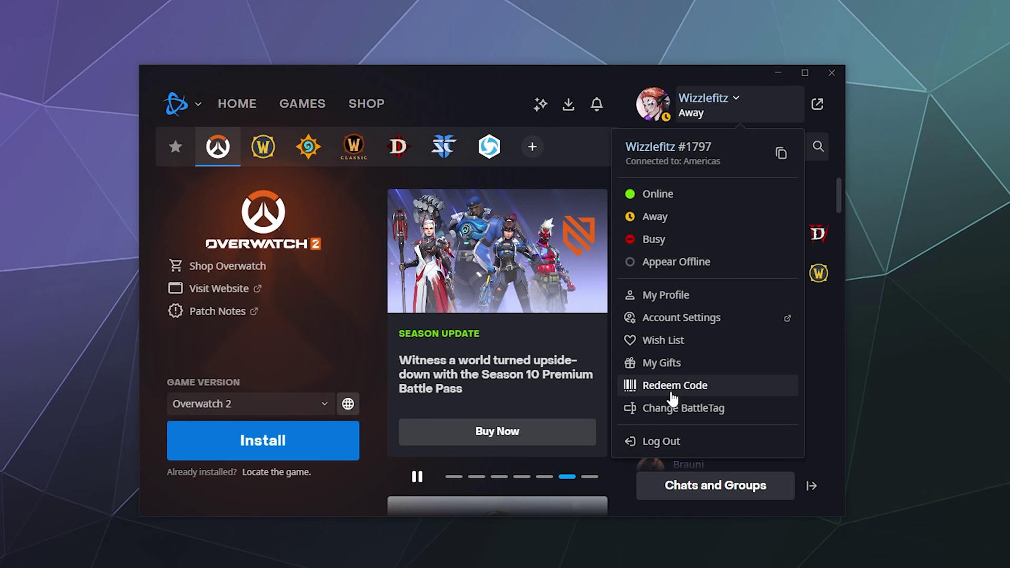
{"action": "left_click", "coordinate": [701, 392]}
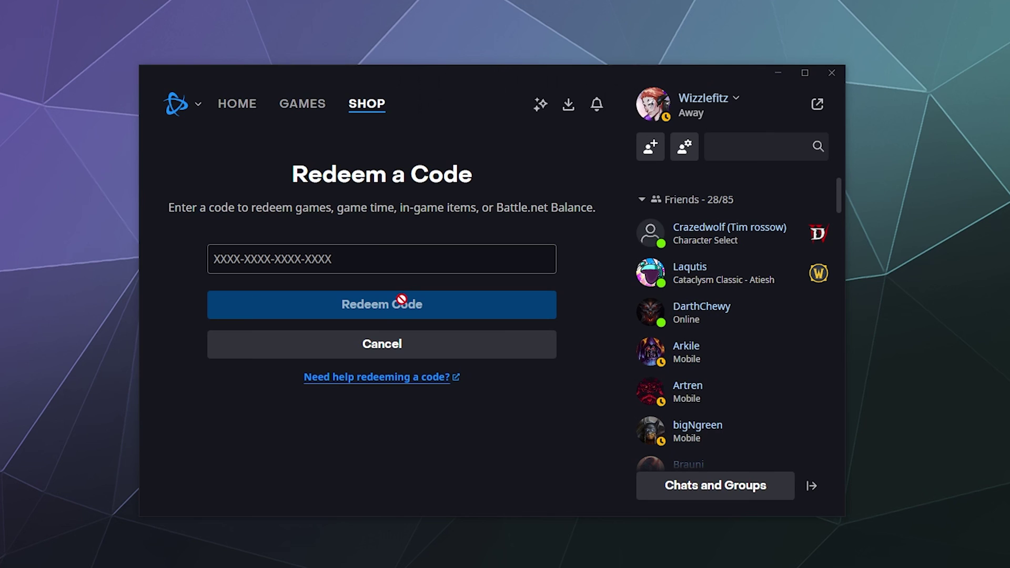
Review the account options down to Log Out without choosing one, and return to the Home page
{"action": "left_click", "coordinate": [684, 112]}
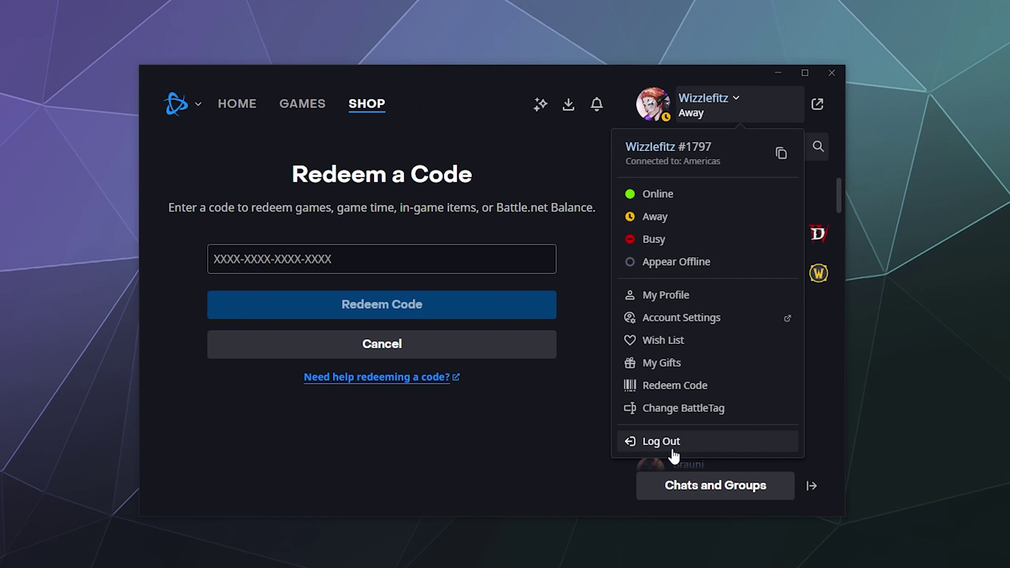
{"action": "left_click", "coordinate": [580, 449]}
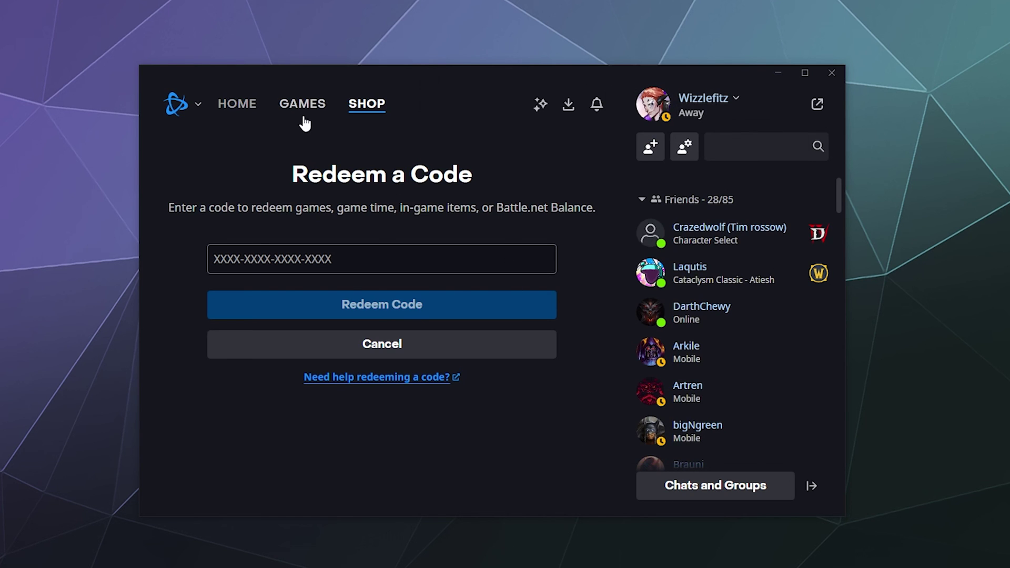
{"action": "left_click", "coordinate": [235, 105]}
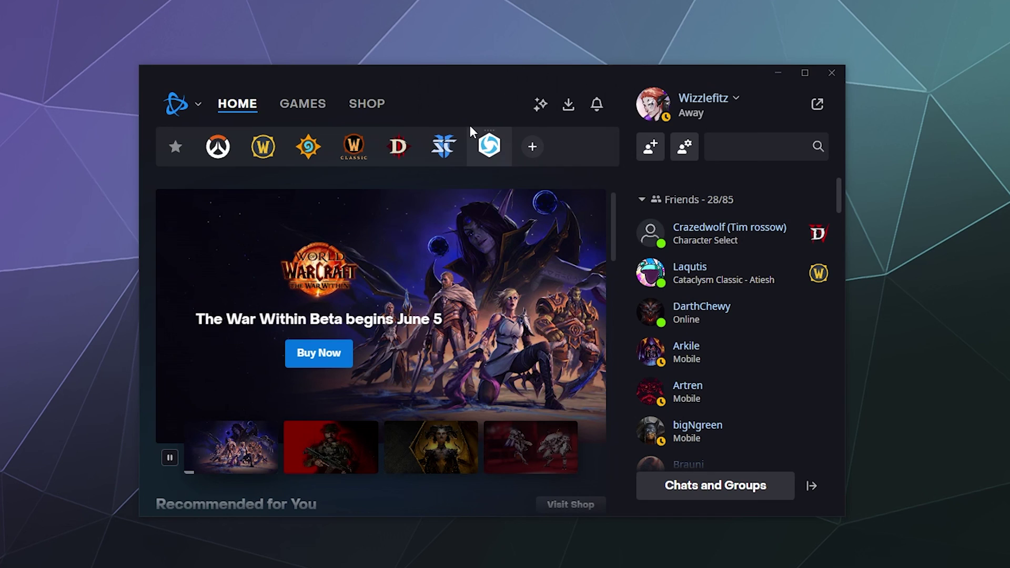